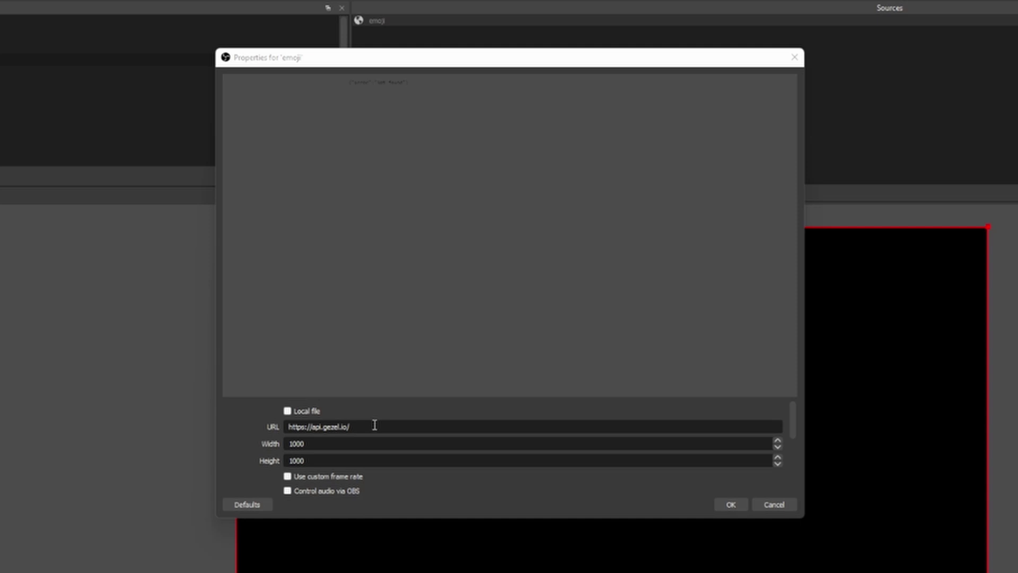
- Examine the URL, size and remaining settings in the emoji browser source's properties
left_click_drag(374, 424, 282, 425)
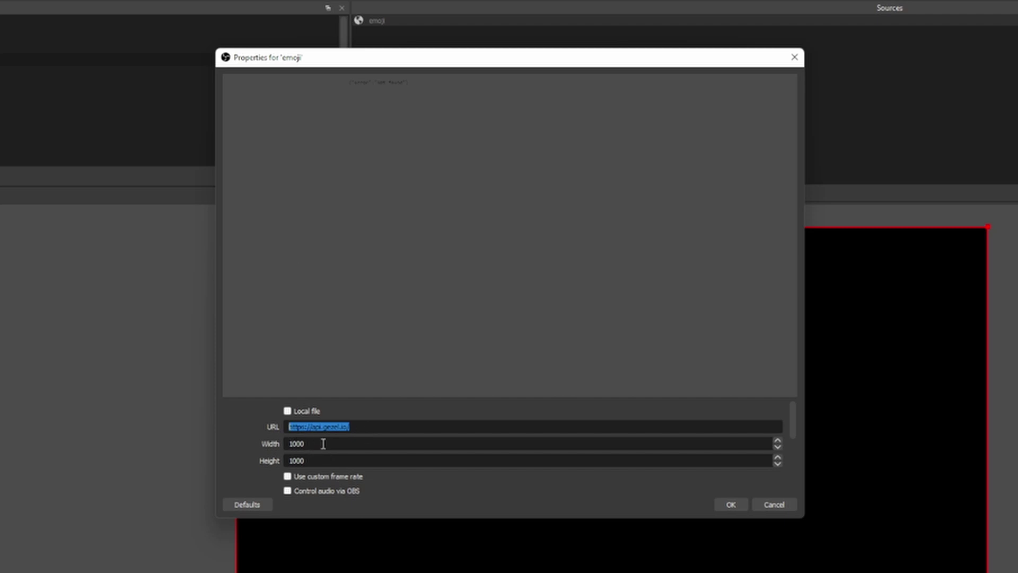
scroll(267, 440, "down", 5)
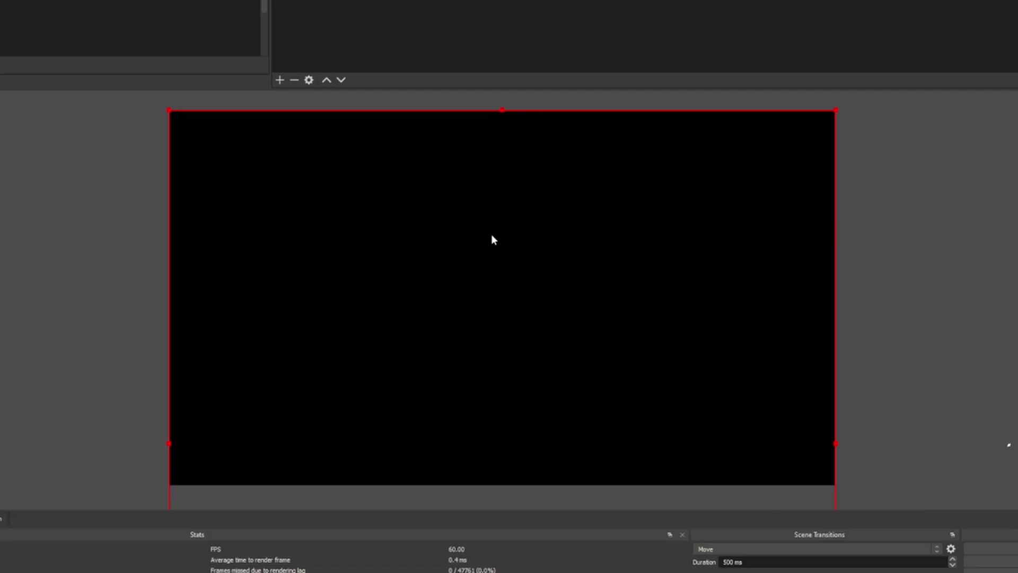
- Shrink the emoji source in the preview, scale it back to the full canvas width and deselect it
mouse_move(491, 234)
left_mouse_down()
mouse_move(500, 265)
mouse_move(497, 237)
left_mouse_up()
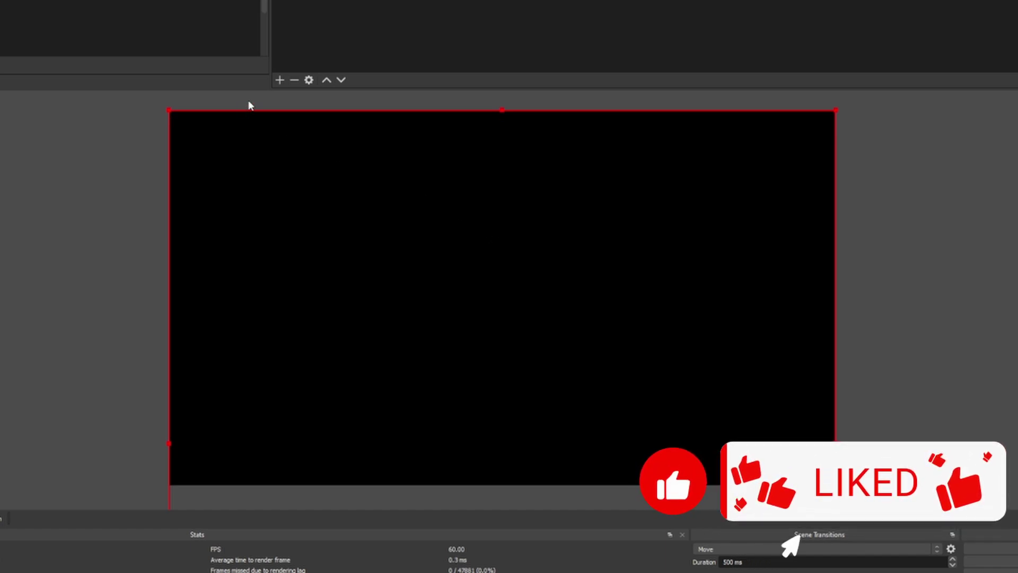
left_click_drag(836, 110, 666, 277)
left_click_drag(475, 366, 470, 201)
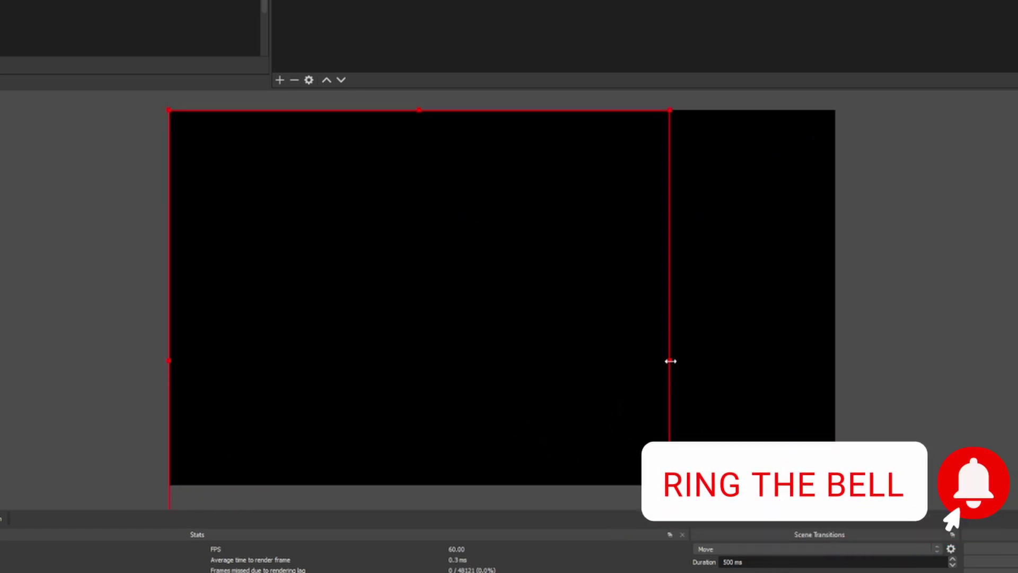
left_click_drag(670, 361, 836, 359)
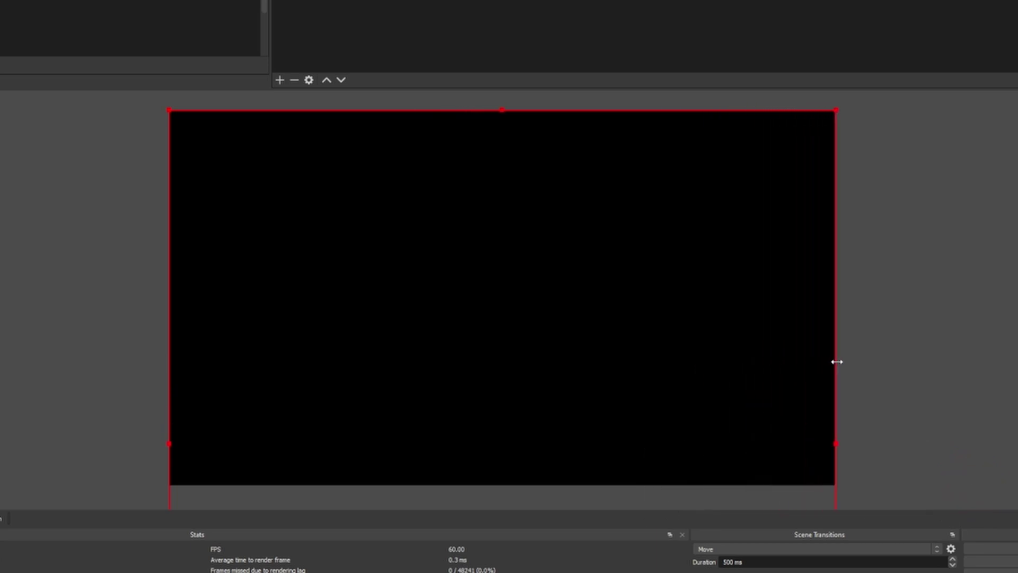
left_click(936, 285)
- Switch to Streamer.bot, look at the Import Actions dialog and close it without importing anything
left_click(741, 68)
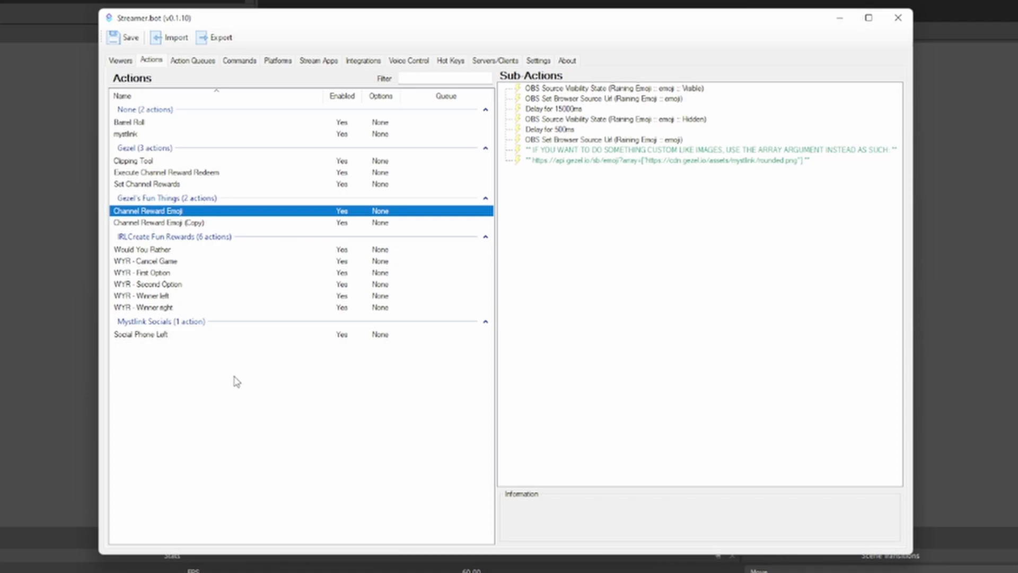
left_click(170, 37)
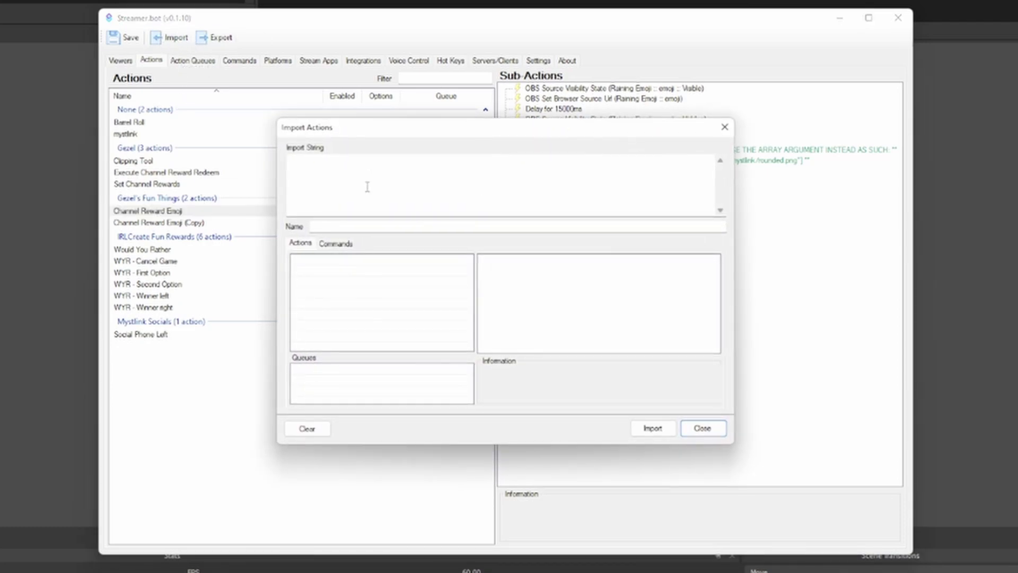
key("Escape")
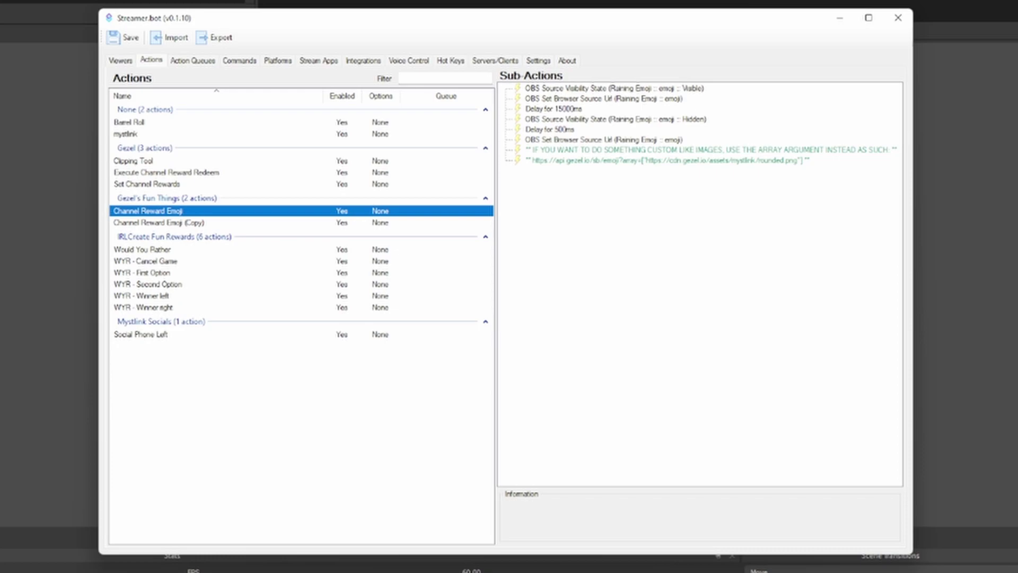
- Check the URL of the first OBS Set Browser Source Url sub-action in Channel Reward Emoji, accept it and save the configuration
double_click(601, 101)
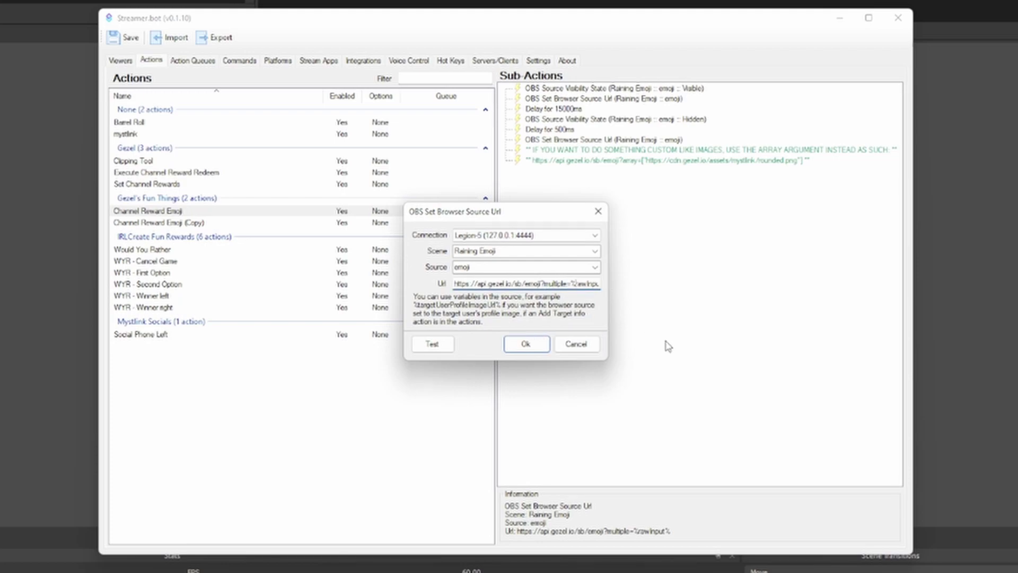
key("End")
left_click(525, 343)
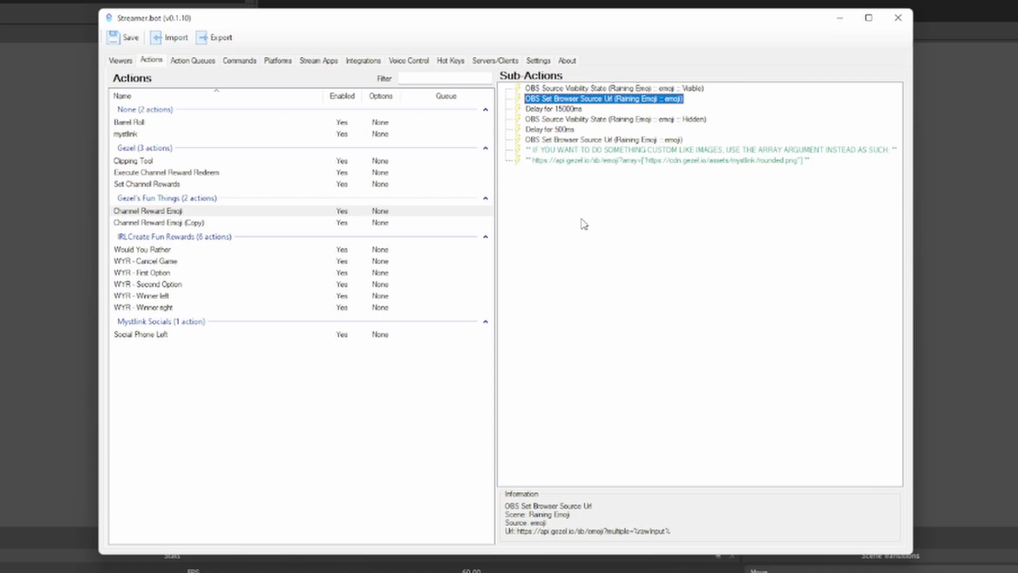
left_click(128, 43)
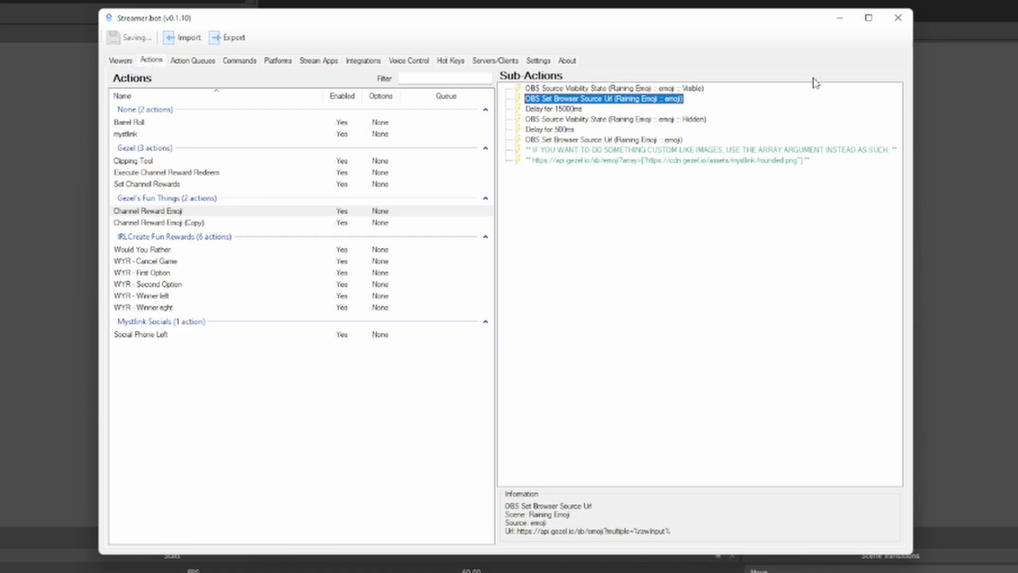
- Give the Twitch channel point reward Emoji Rain the prompt "Only use emojis, as twitch emotes won't work" and save
left_click(277, 61)
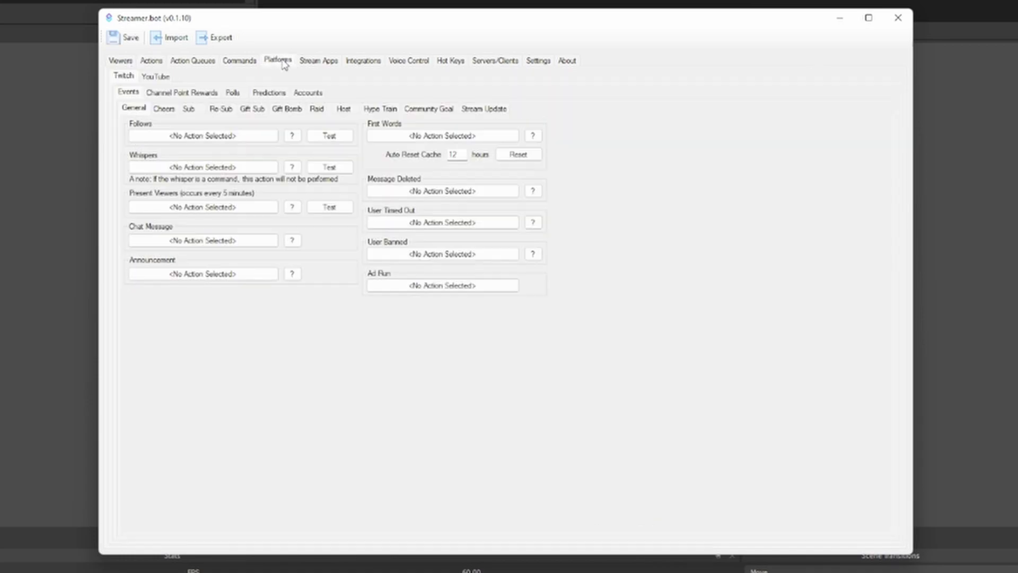
left_click(178, 95)
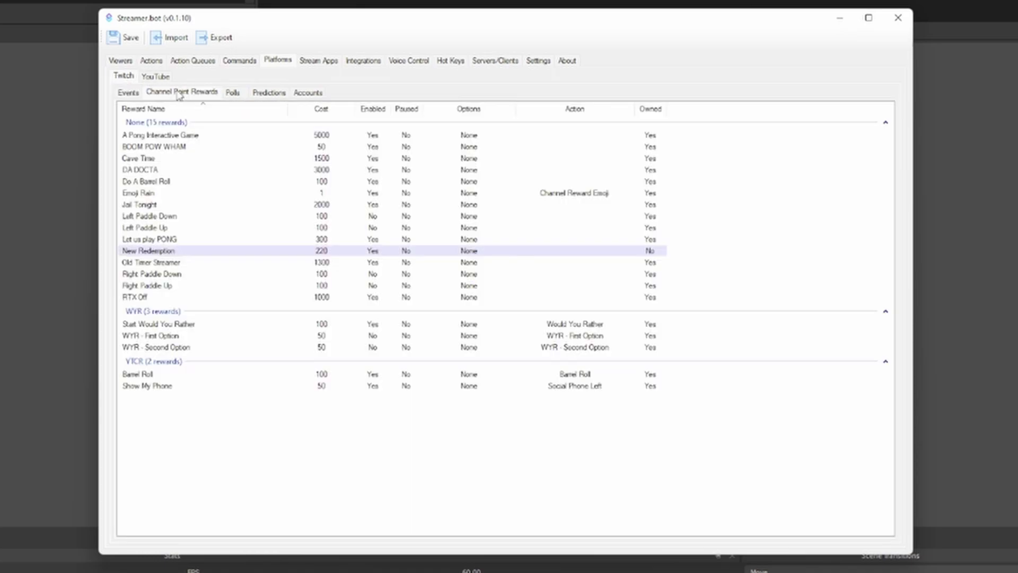
double_click(200, 194)
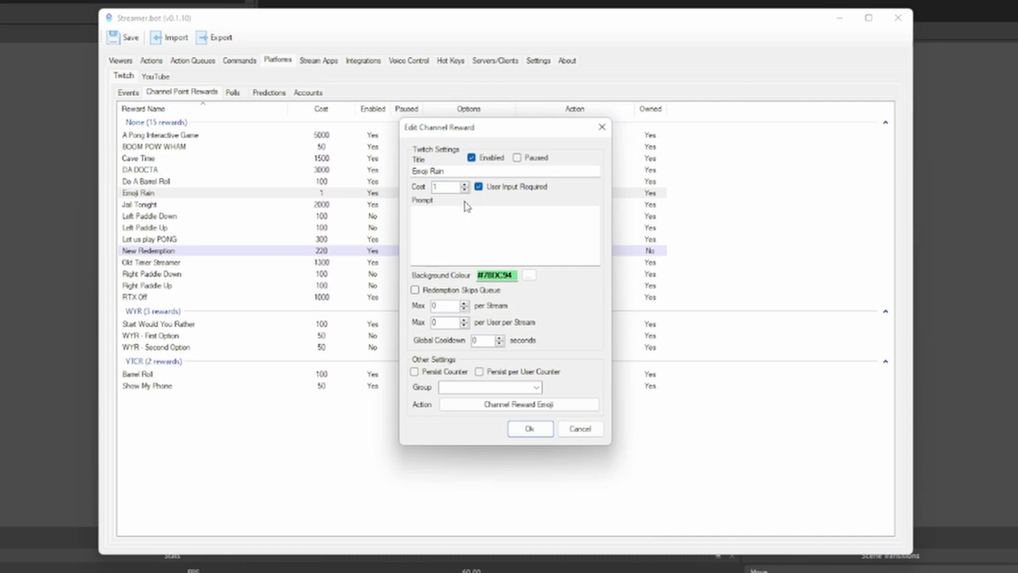
left_click(470, 156)
left_click(470, 158)
left_click(471, 213)
type("Only use emojis, as twitch emotes won't work")
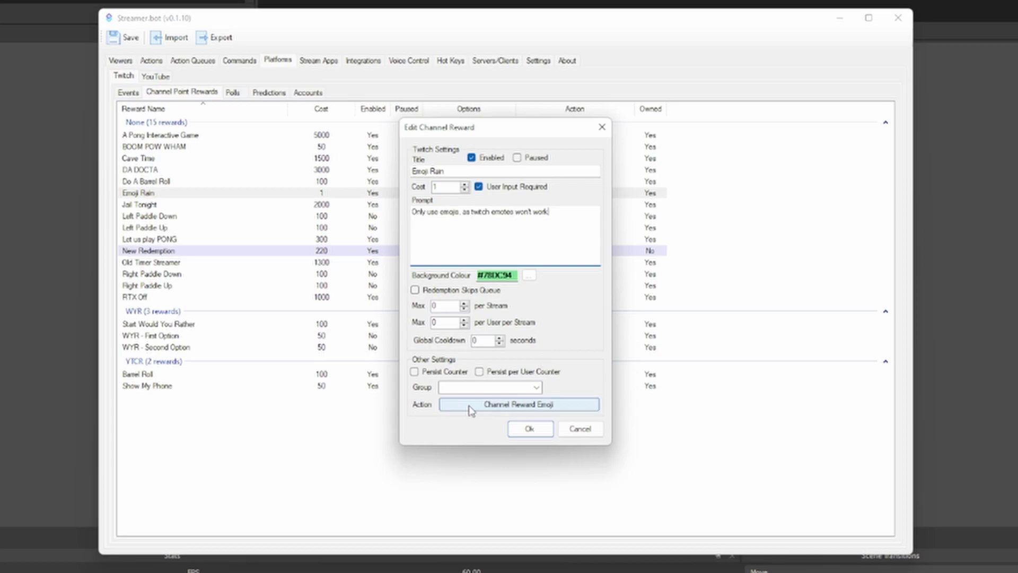
left_click(525, 429)
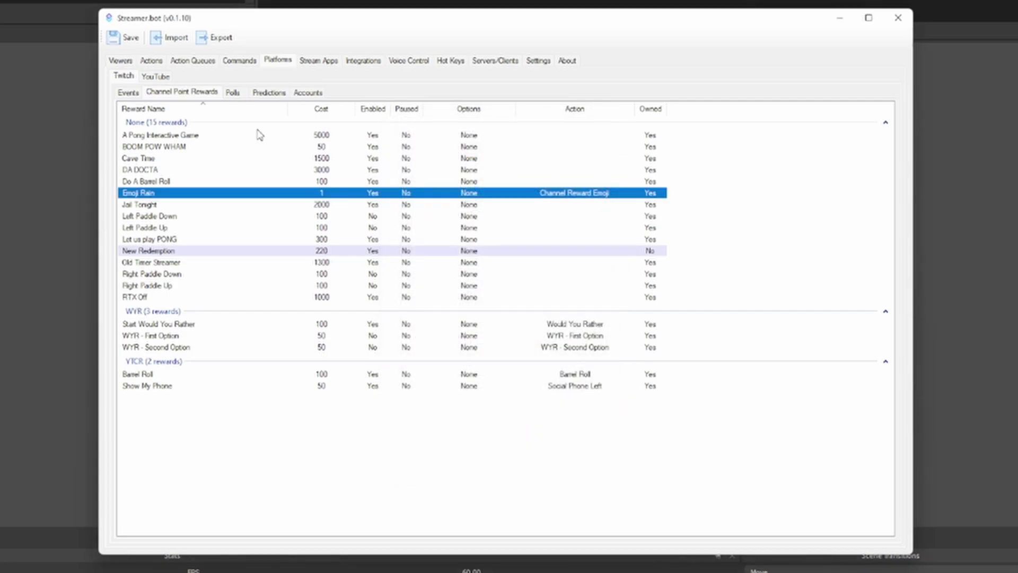
left_click(137, 38)
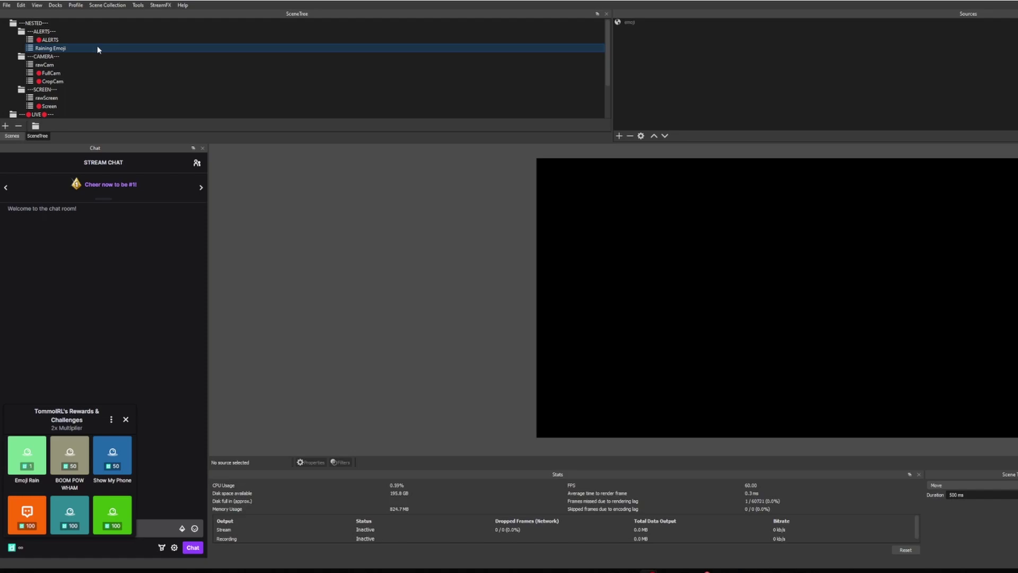
- In OBS, inspect the sources of the ALERTS scene, and open the Chatting scene with its nested ALERTS source selected
left_click(69, 42)
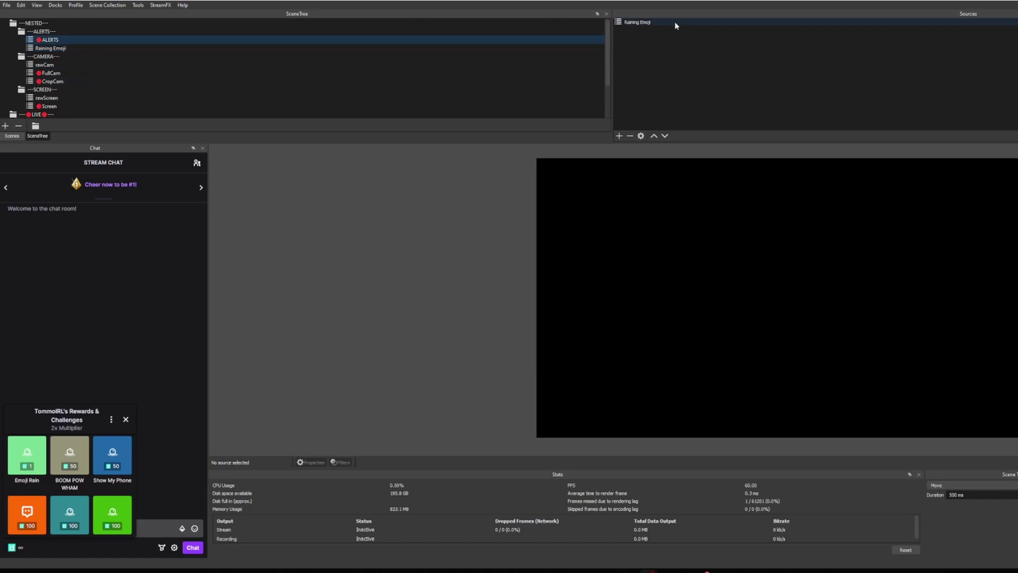
scroll(265, 81, "down", 2)
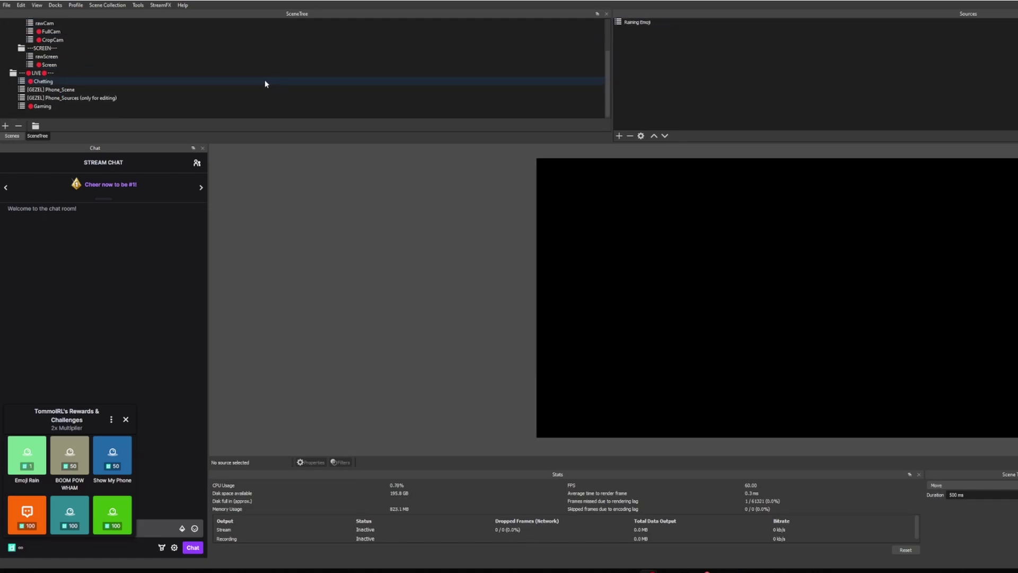
left_click(178, 87)
left_click(707, 24)
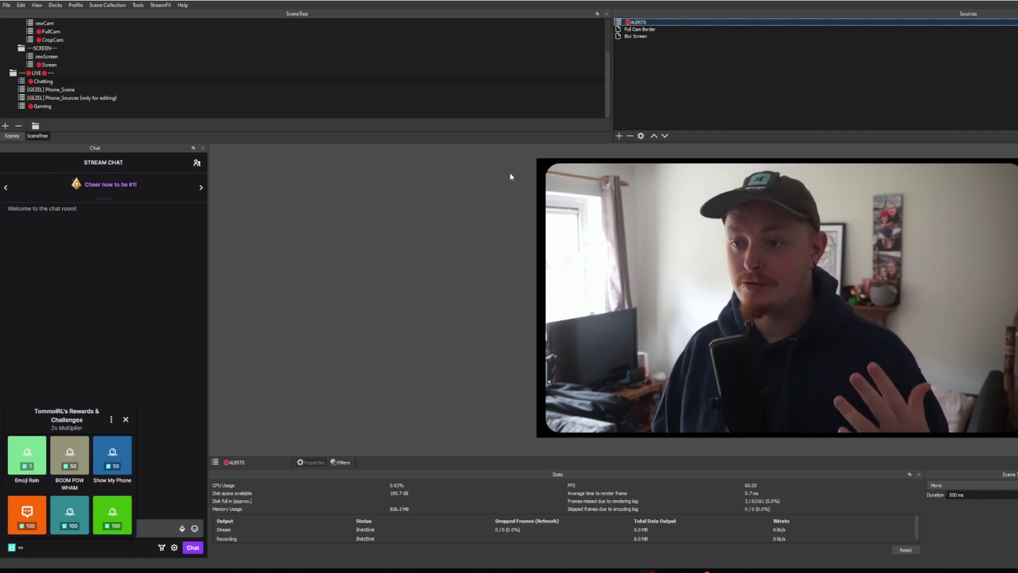
- Redeem the Emoji Rain reward in the stream chat with two red hearts, a face emoji and an eyes emoji
left_click(29, 467)
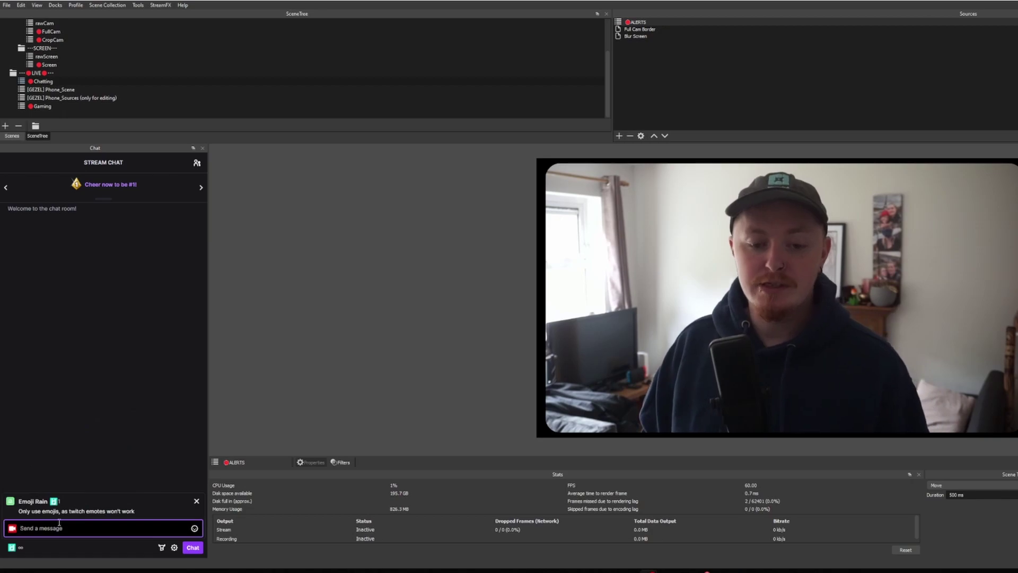
key("super+period")
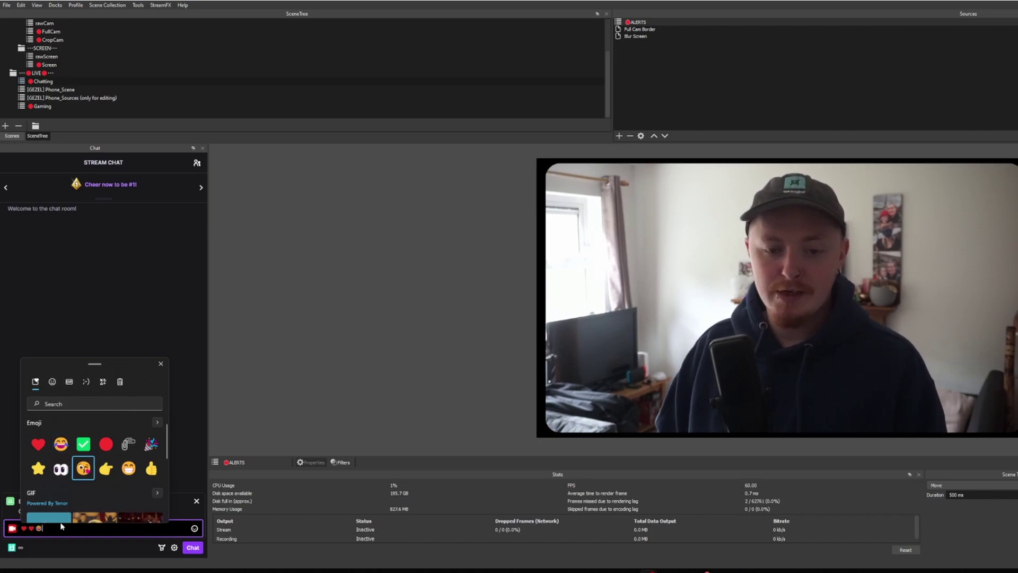
left_click(61, 525)
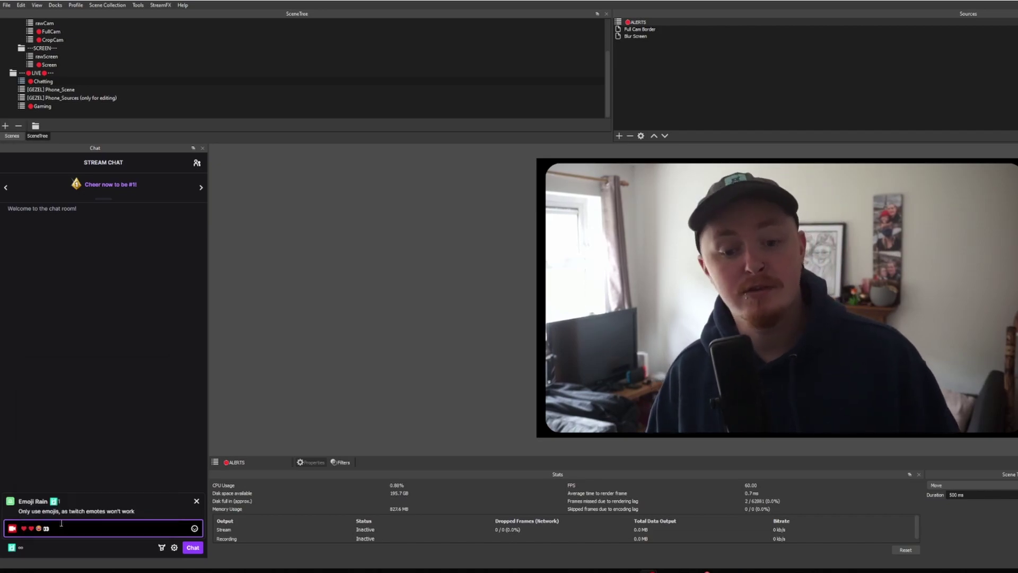
key("Return")
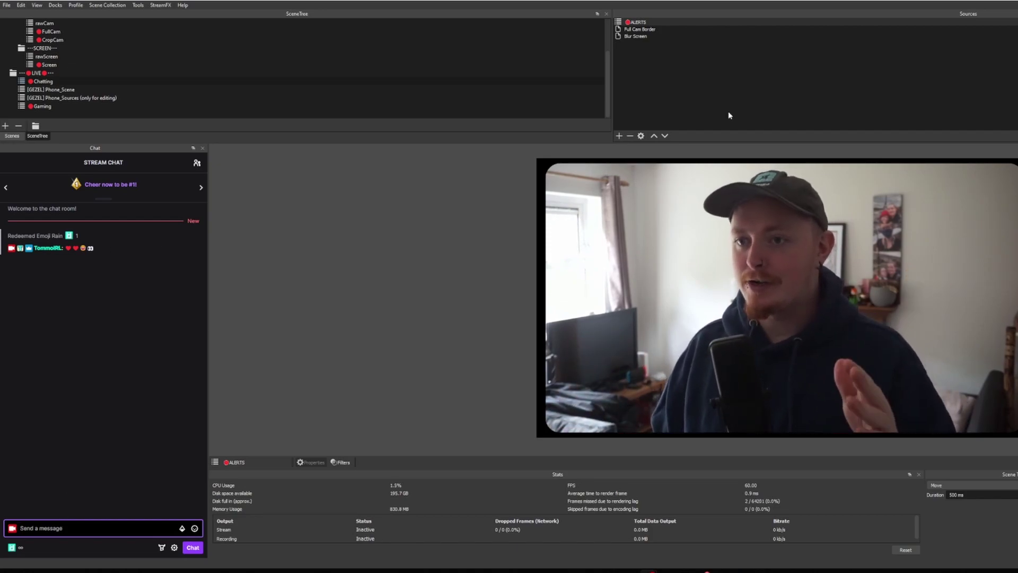
- Choose a show transition for the emoji source in the Raining Emoji scene and reopen the source's options
scroll(117, 53, "up", 2)
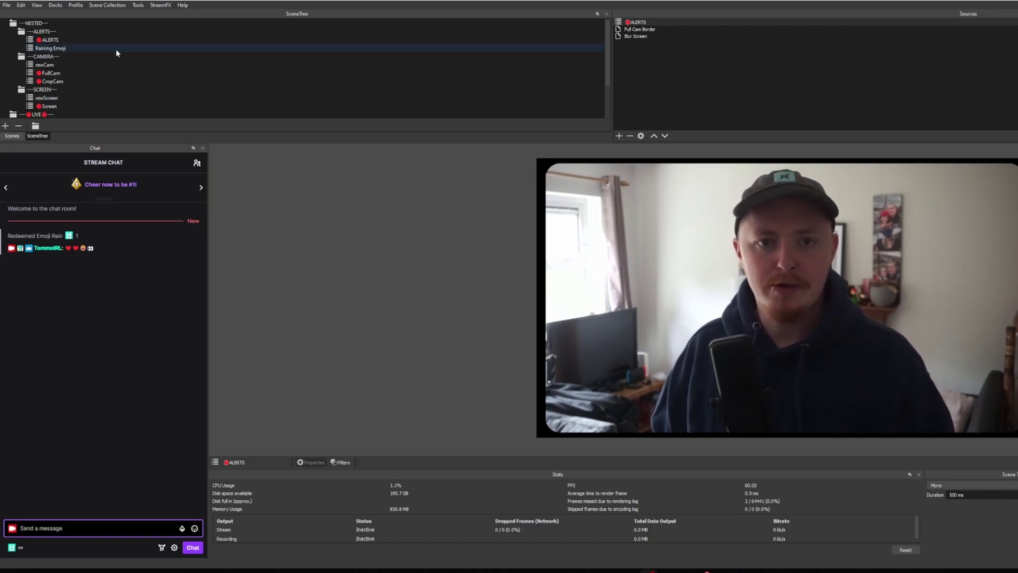
left_click(116, 50)
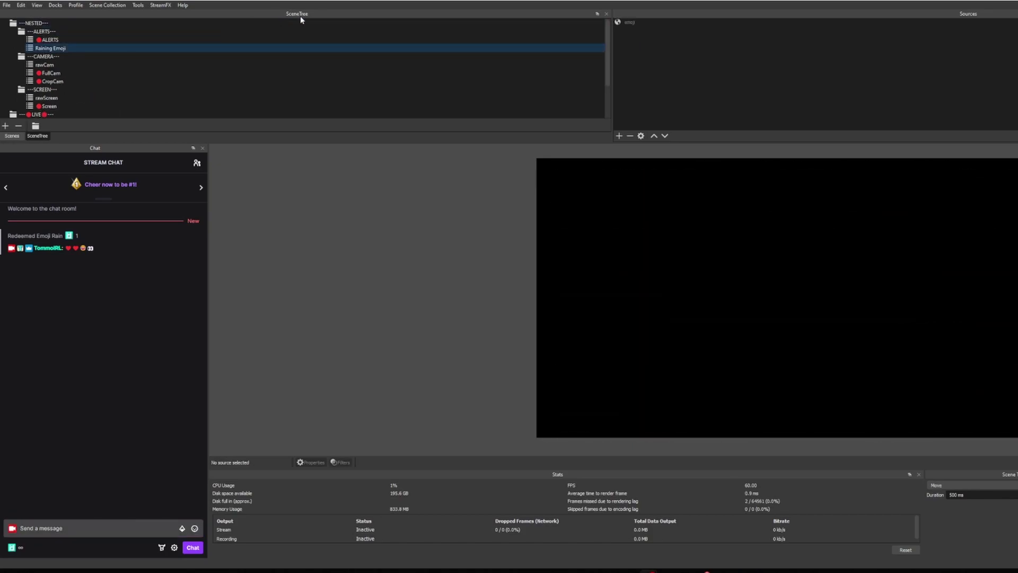
left_click(675, 21)
right_click(676, 20)
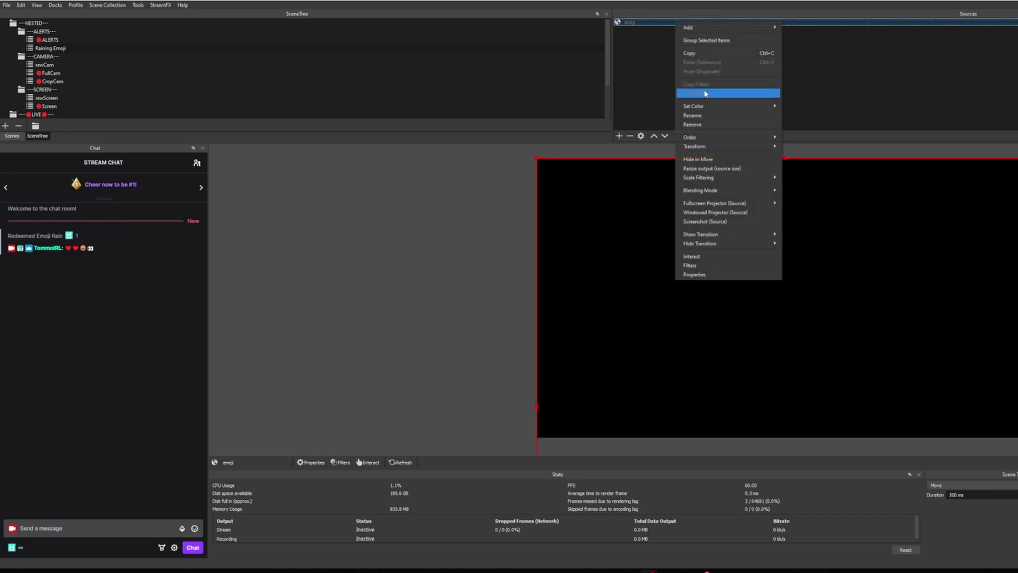
mouse_move(725, 234)
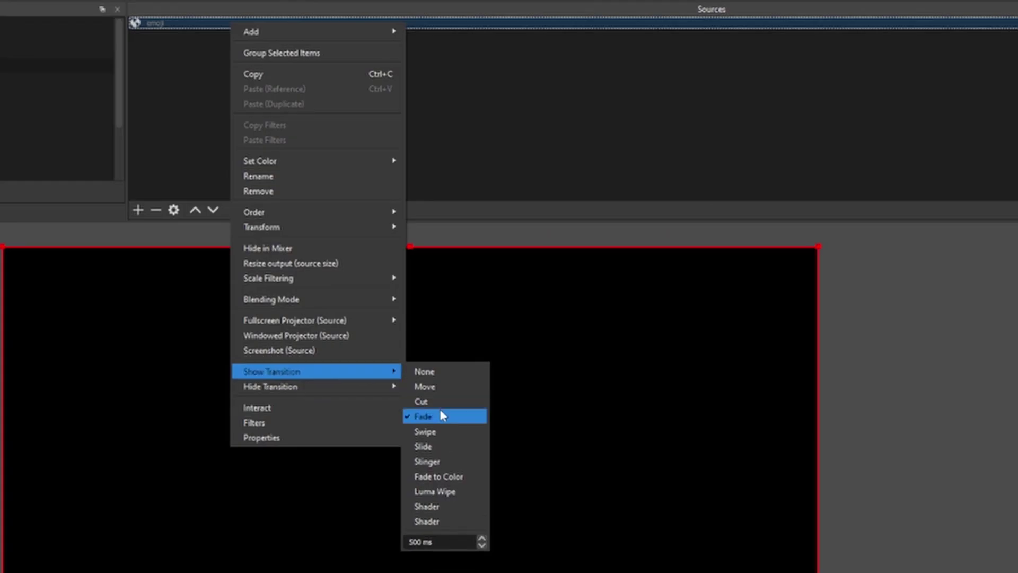
left_click(441, 431)
right_click(183, 26)
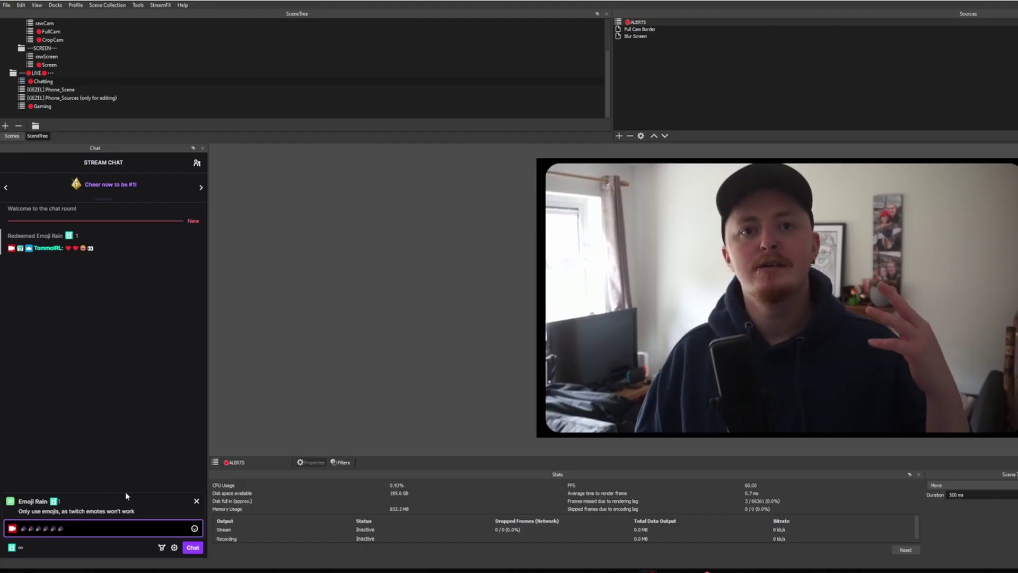
- Send the second Emoji Rain redemption with its row of repeated emojis in the stream chat
key("Return")
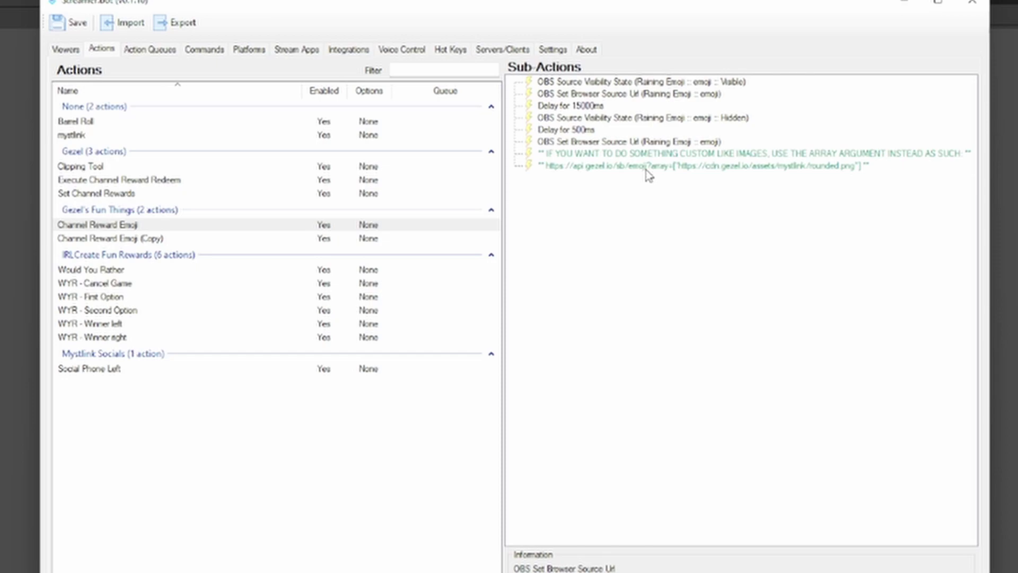
- Copy the image-array URL from the last comment sub-action of Channel Reward Emoji in Streamer.bot
double_click(646, 169)
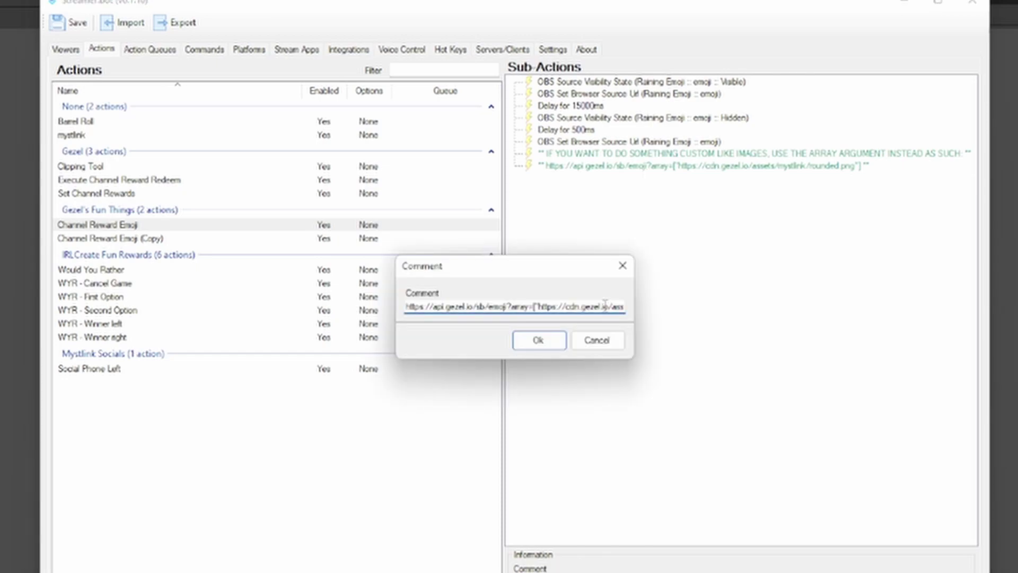
key("ctrl+a")
key("ctrl+c")
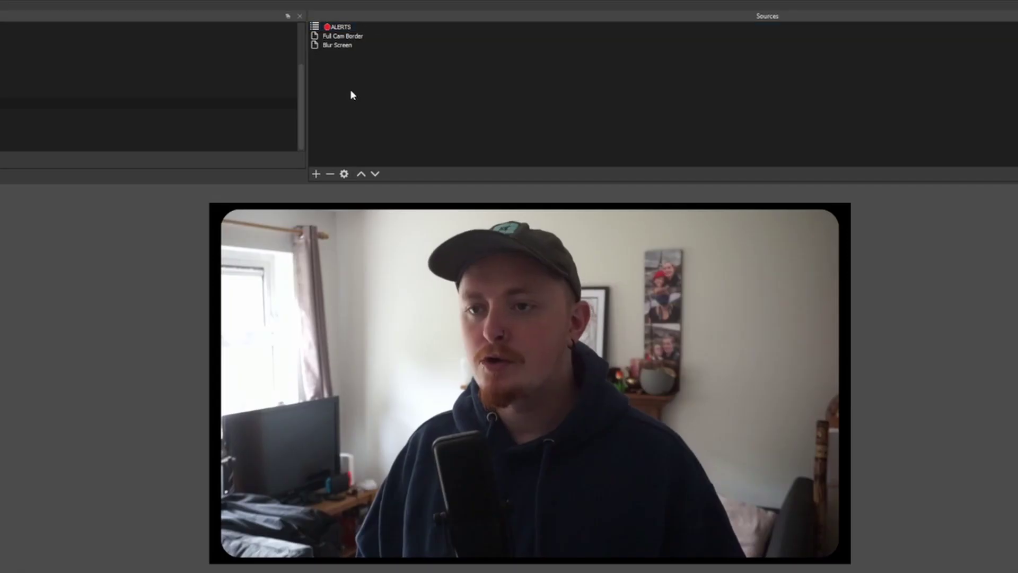
- Back in OBS, add a new Browser source named "mystlink logo raining" to the Chatting scene
right_click(350, 95)
mouse_move(374, 100)
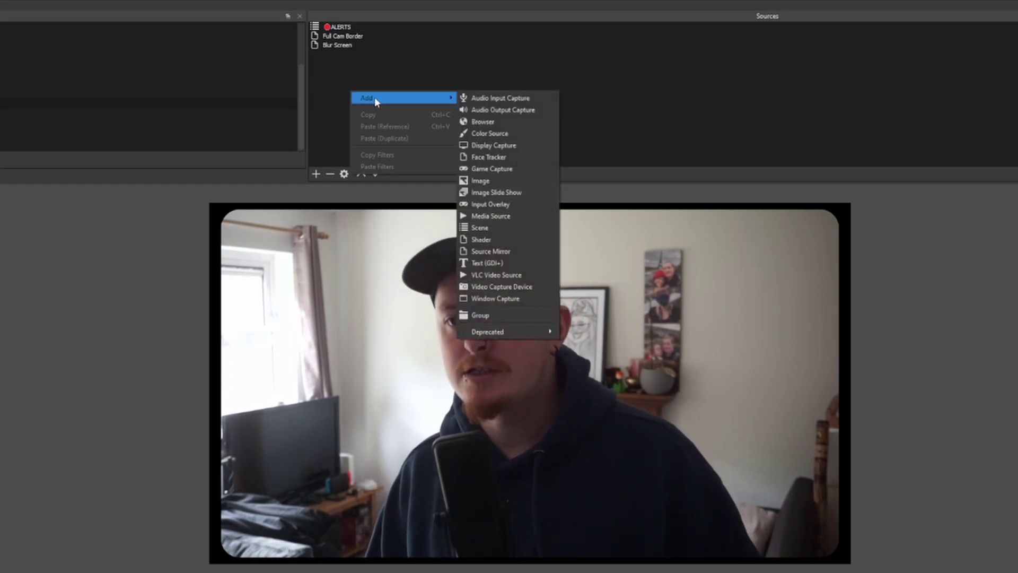
left_click(477, 121)
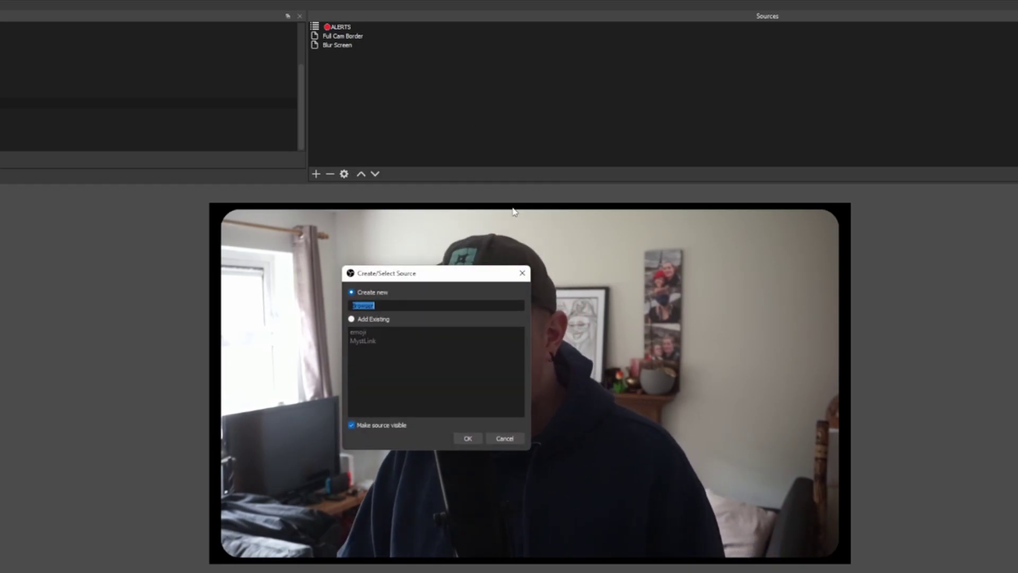
type("mystlink ")
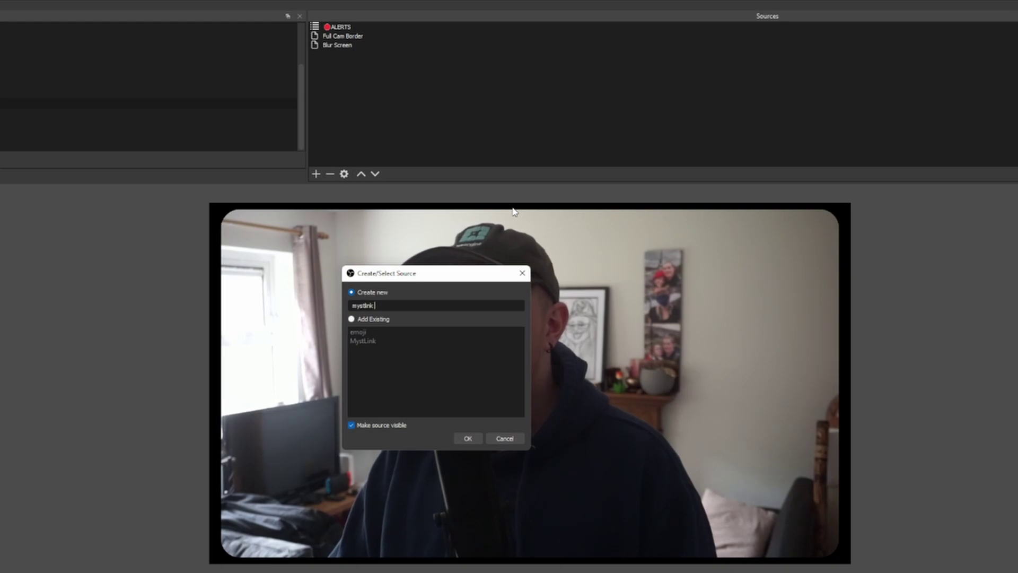
type("logo raining")
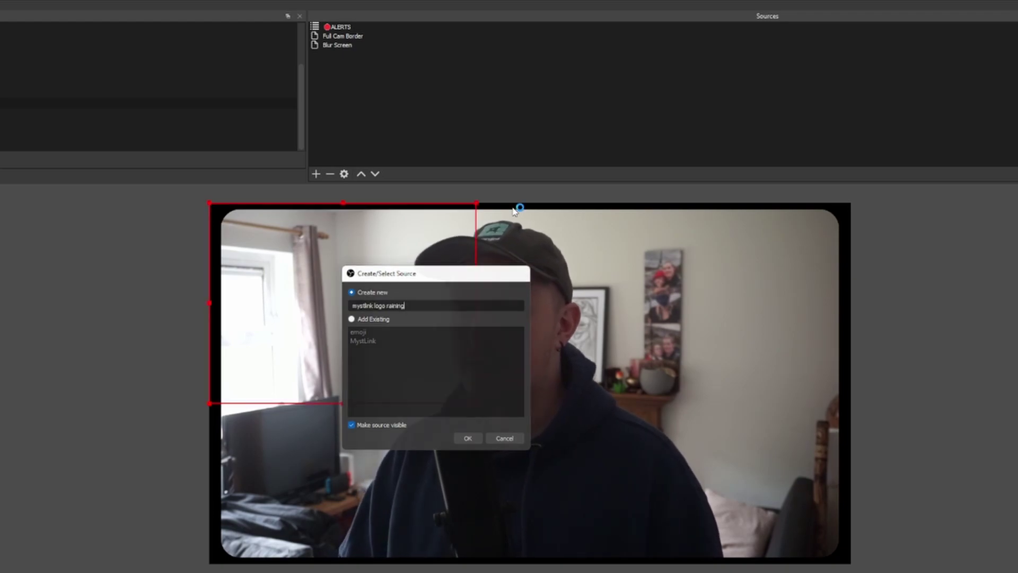
key("Return")
key("ctrl+v")
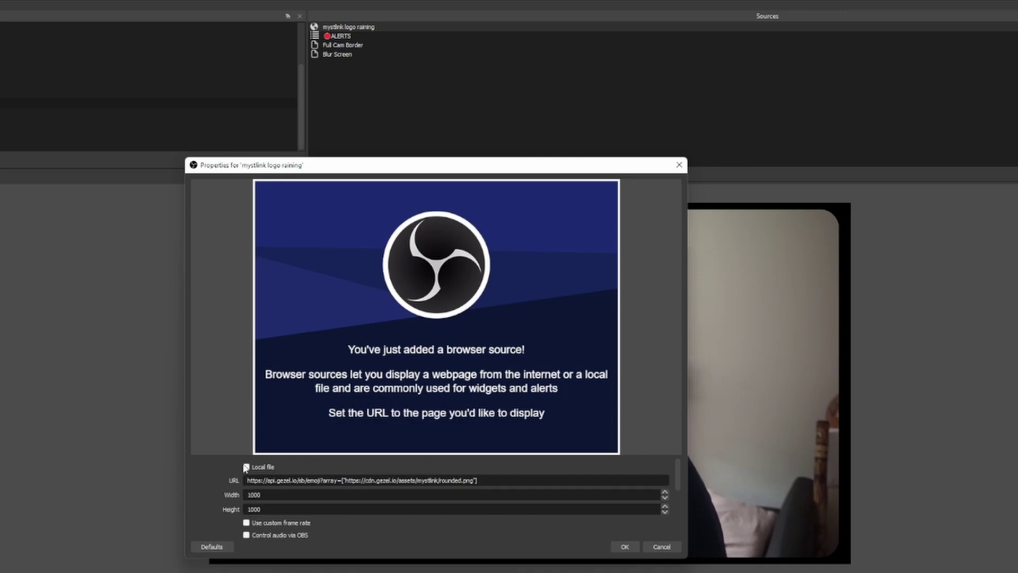
left_click_drag(252, 454, 264, 297)
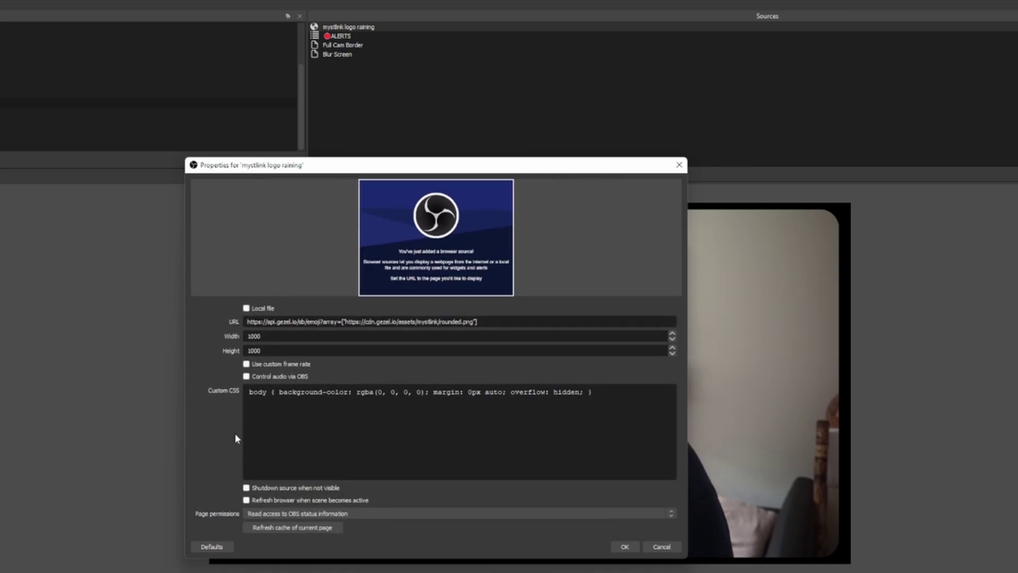
left_click(625, 546)
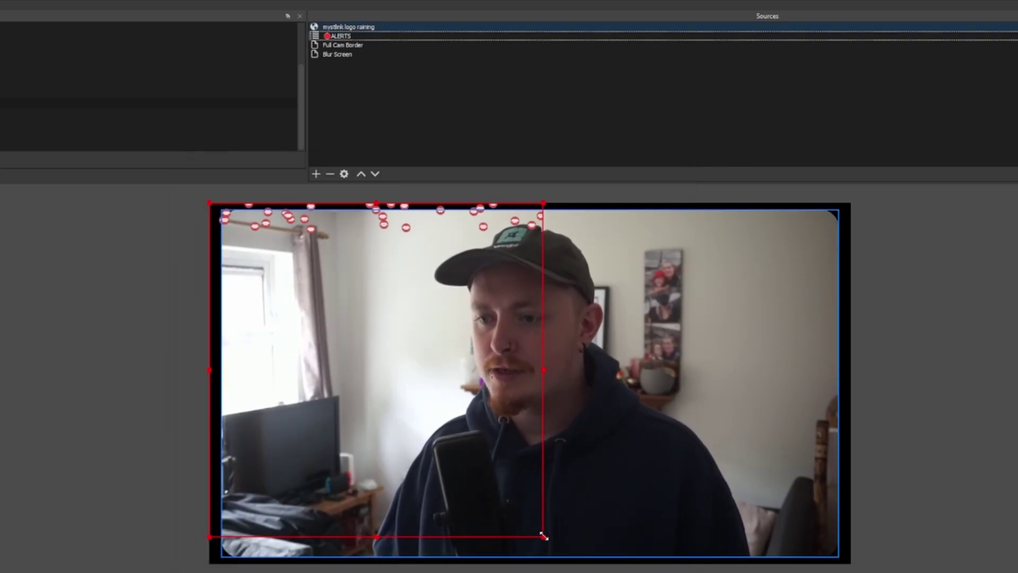
left_click(956, 382)
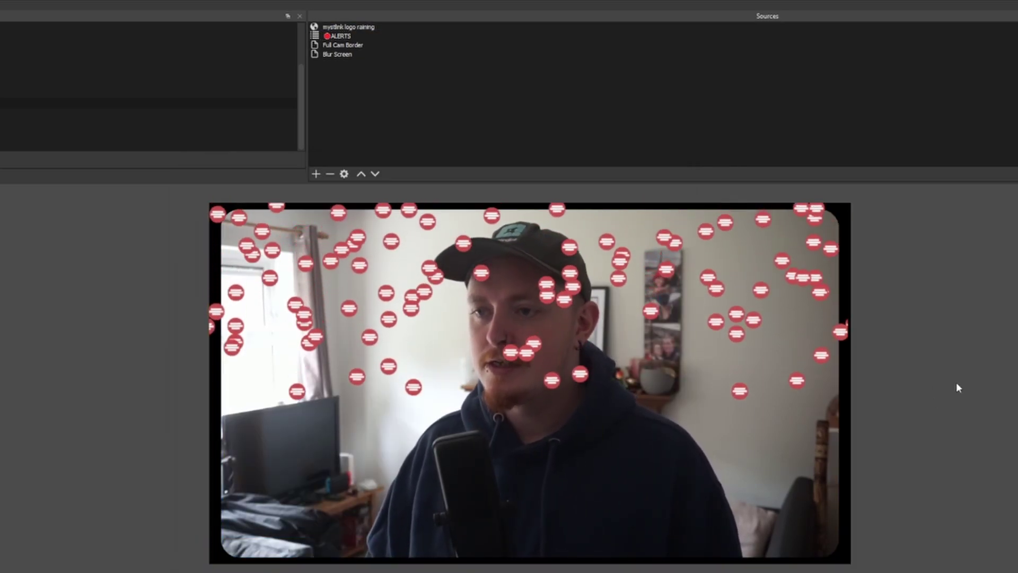